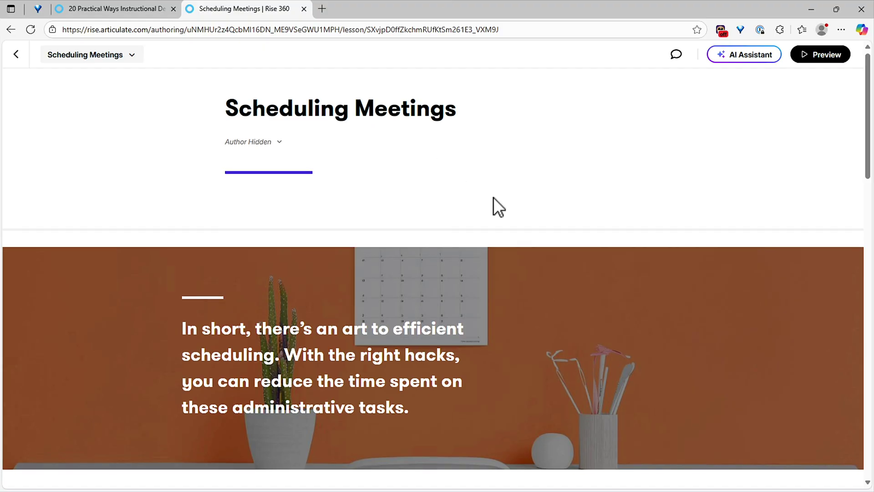
Step: Insert a Multimedia Audio block below the Meeting Madness paragraph
scroll(493, 197, down, 5)
scroll(498, 206, down, 2)
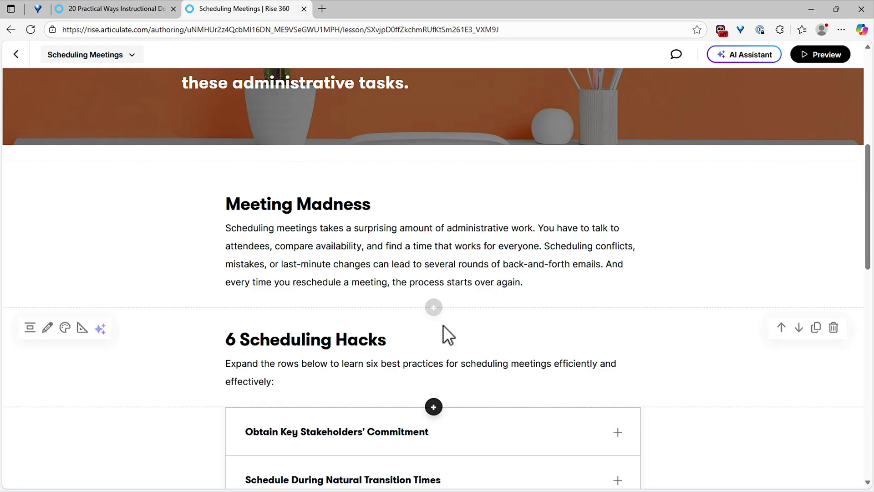
click(433, 308)
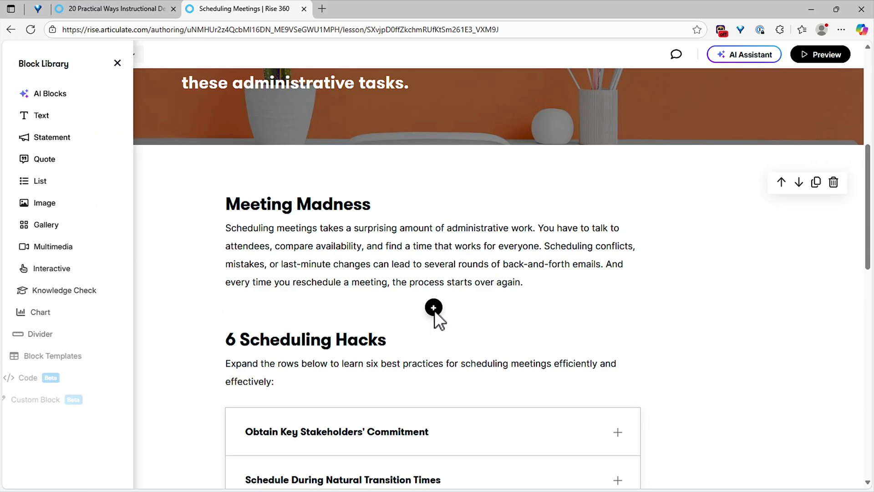
click(52, 247)
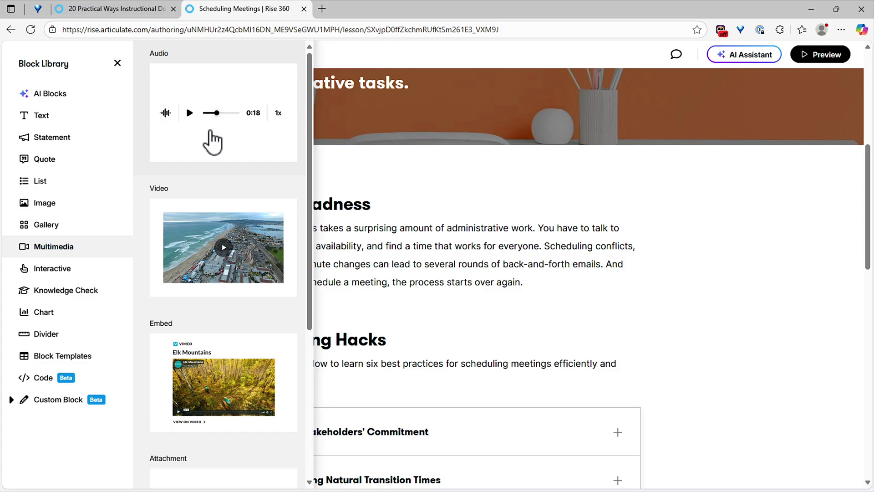
click(212, 142)
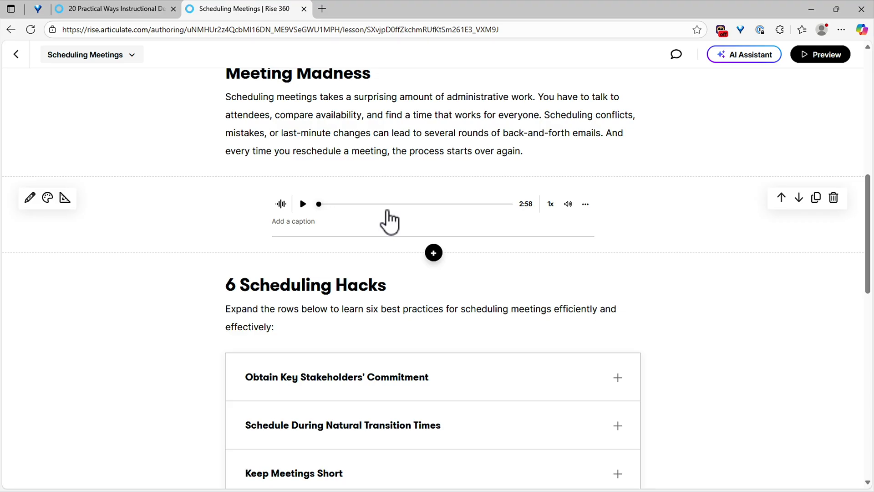
Step: From the audio block's Content settings, bring up the Replace audio media options
click(31, 203)
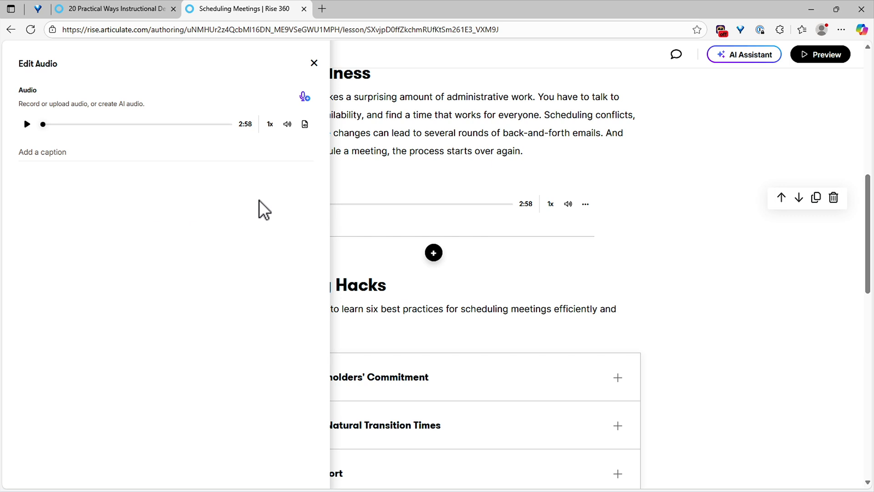
click(305, 124)
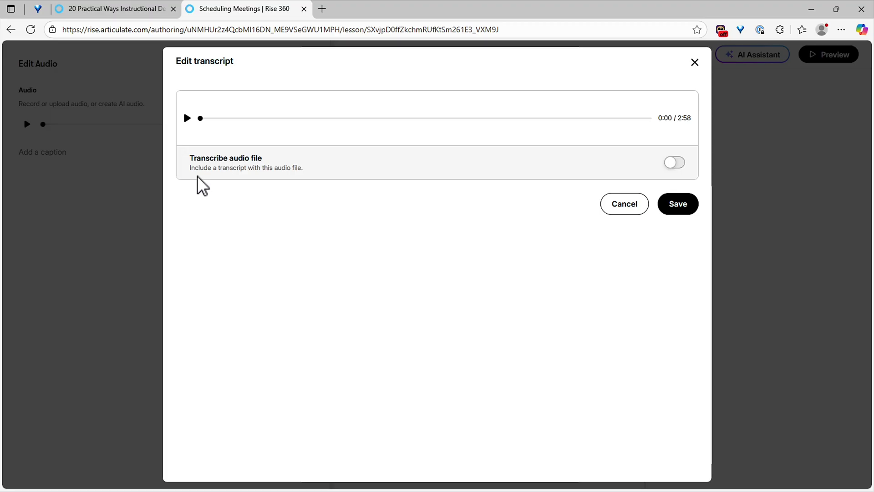
click(142, 216)
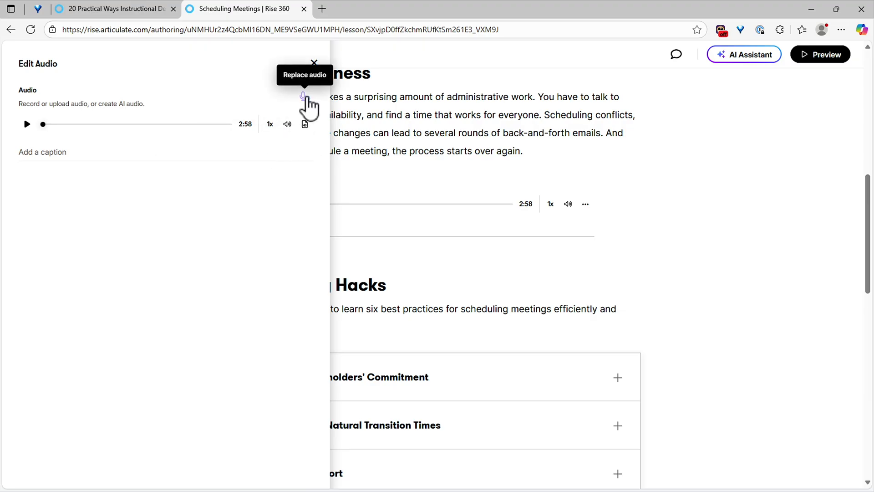
click(303, 97)
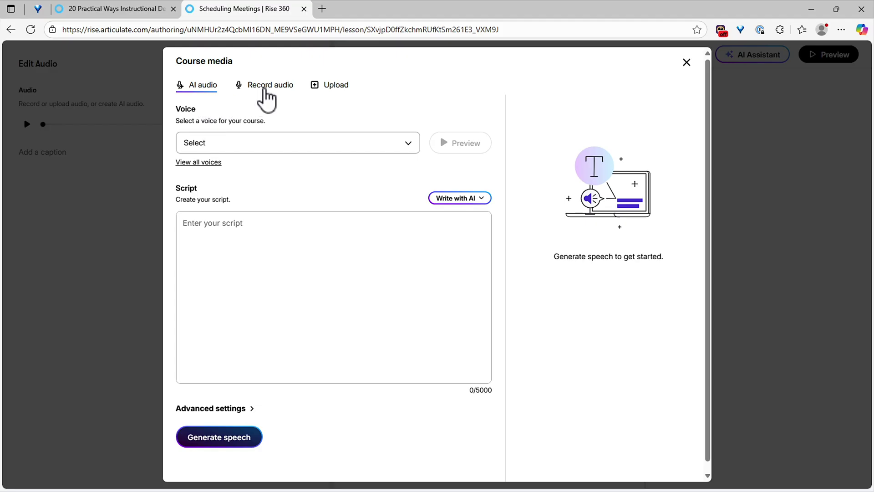
Step: Upload Scheduling Meetings.mp3 through the Upload tab of Course media
click(264, 89)
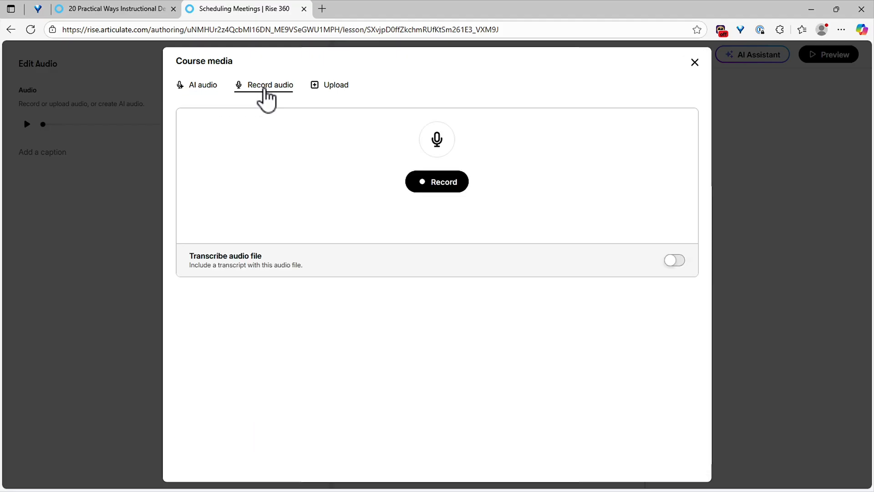
click(336, 90)
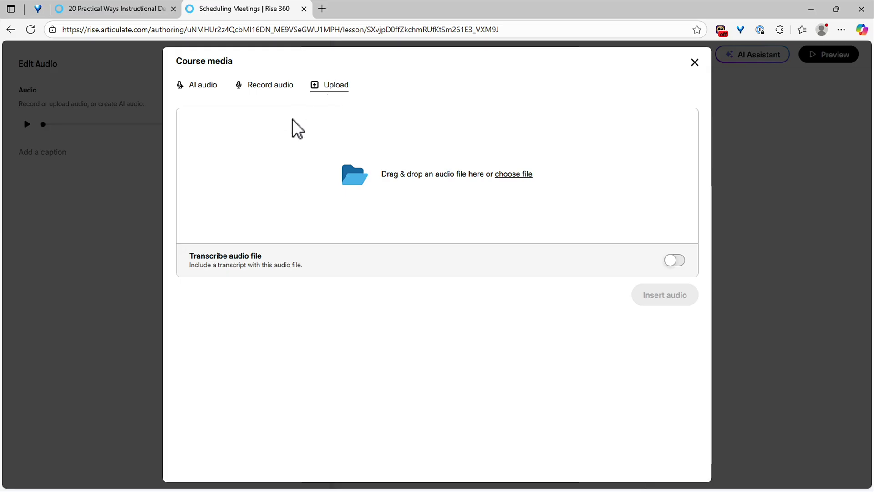
click(514, 176)
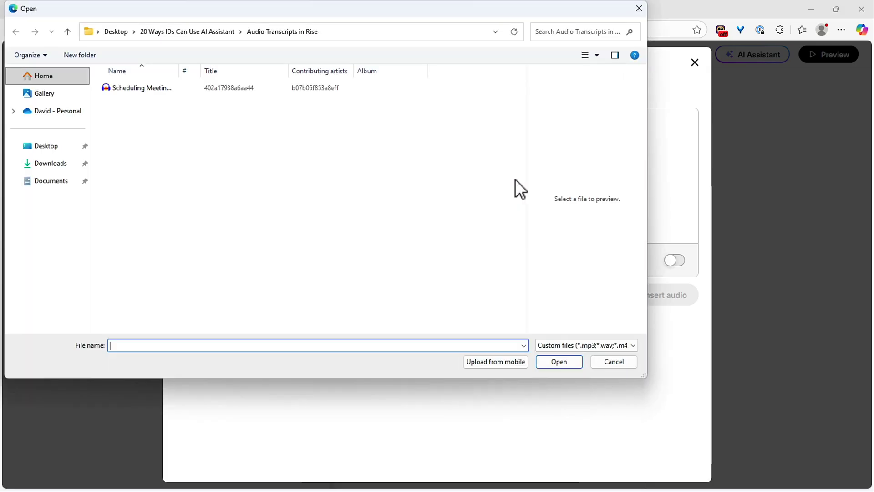
click(156, 91)
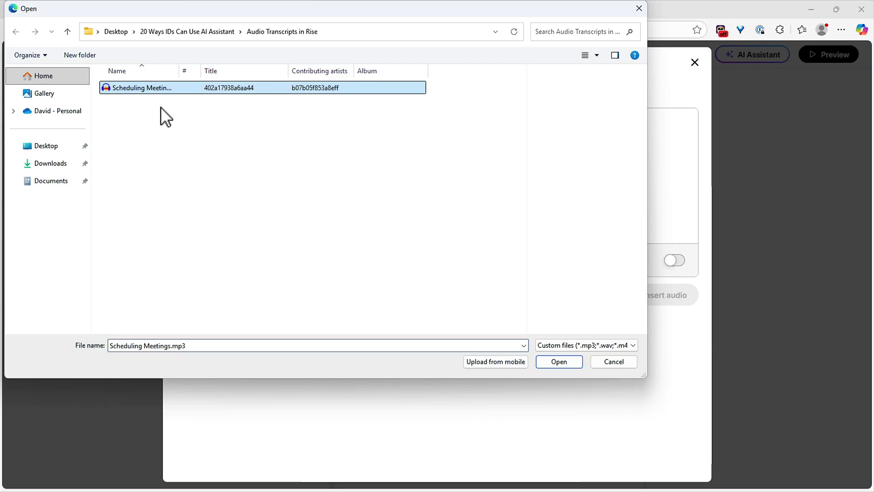
click(559, 361)
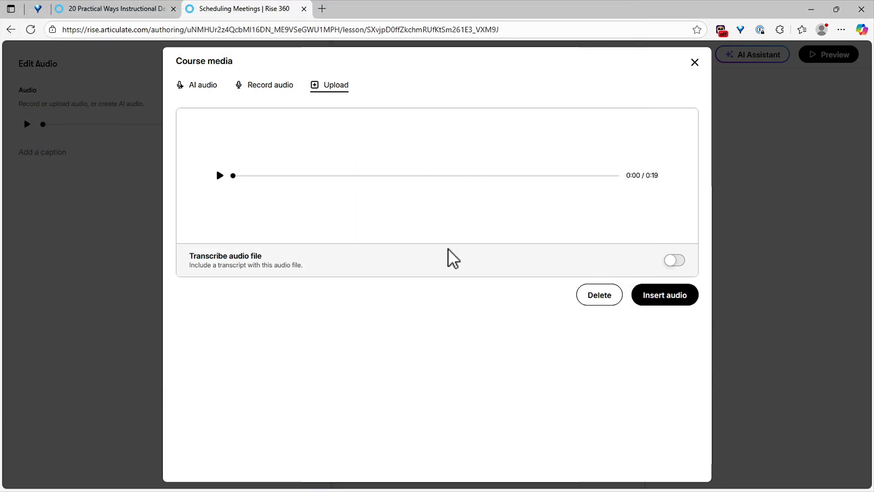
Step: Turn on Transcribe audio file to generate the clip's transcript
click(674, 261)
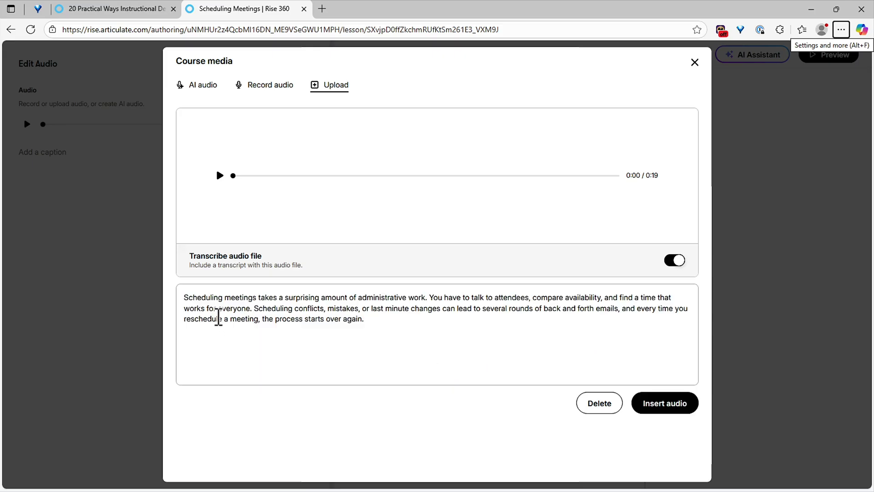
drag(217, 320, 346, 326)
click(419, 337)
Step: Hyphenate 'last-minute' and 'back-and-forth' in the transcript and insert the audio
click(381, 309)
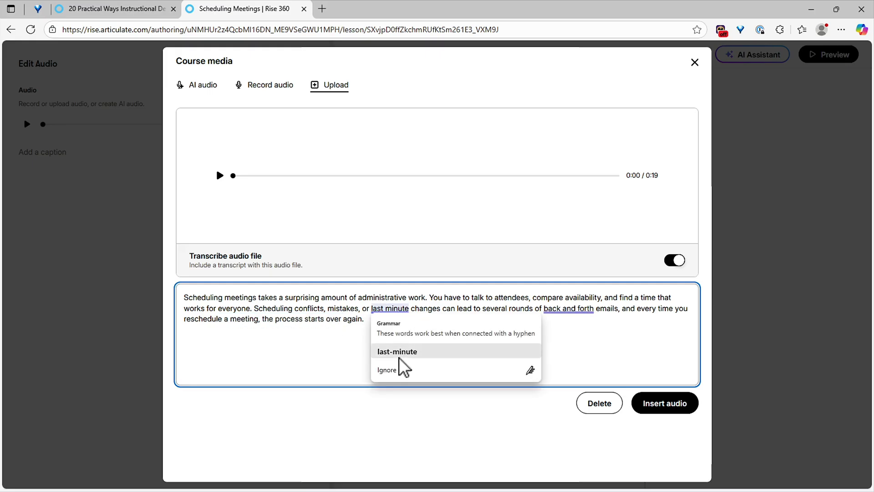
click(400, 354)
click(571, 308)
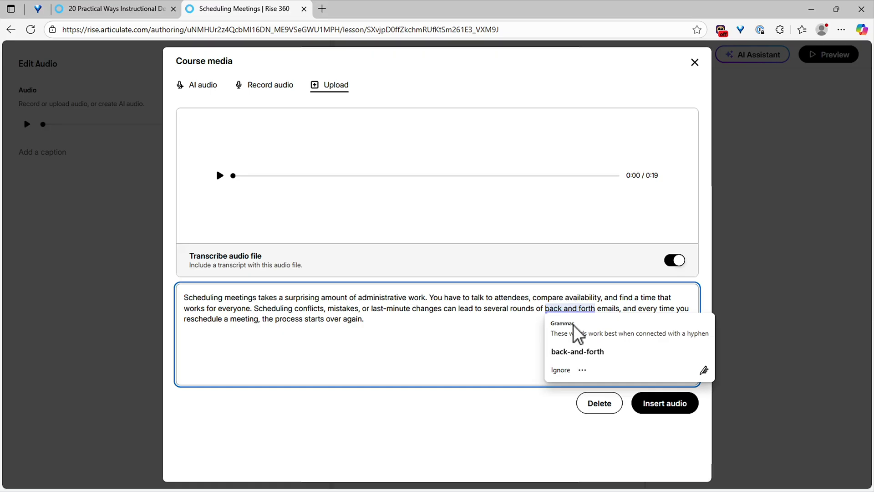
click(586, 352)
key(ctrl+a)
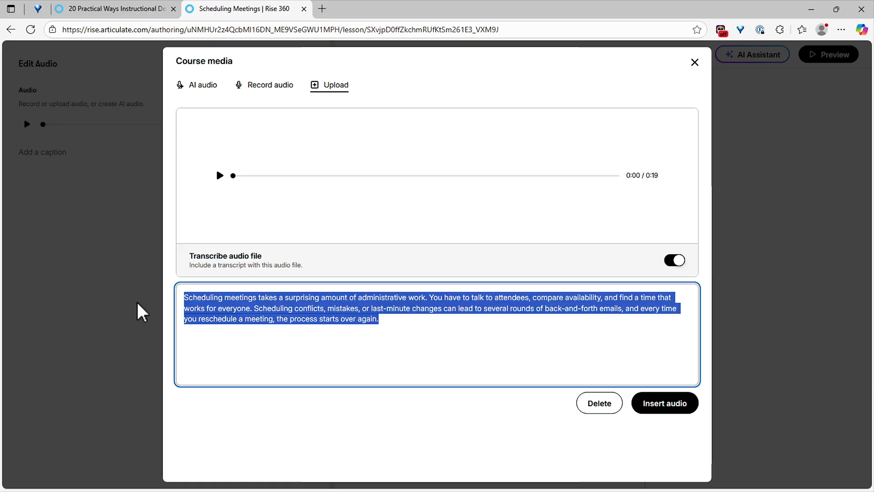
click(417, 335)
click(661, 409)
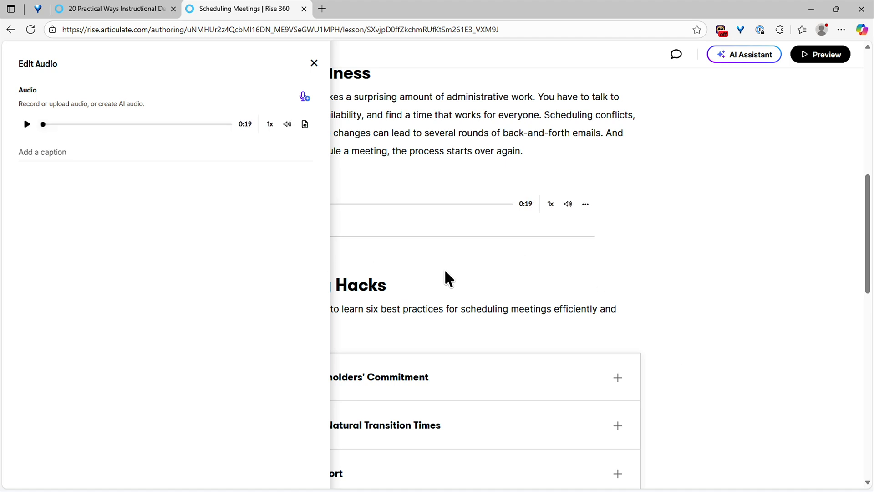
Step: Preview the lesson, play the 0:19 clip, and view then close its transcript
click(605, 265)
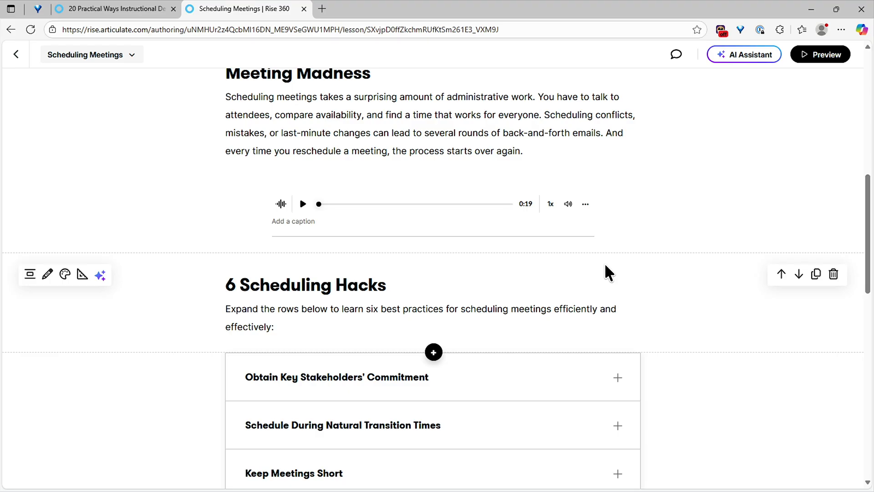
click(827, 56)
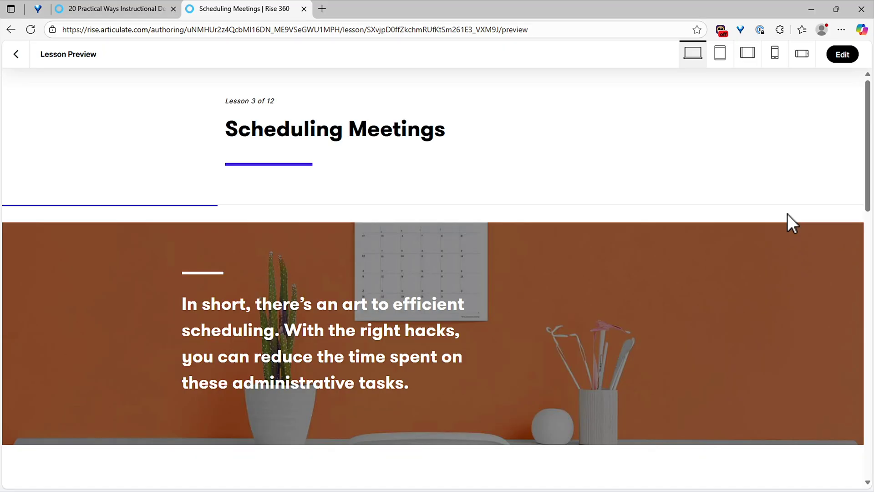
scroll(785, 217, down, 10)
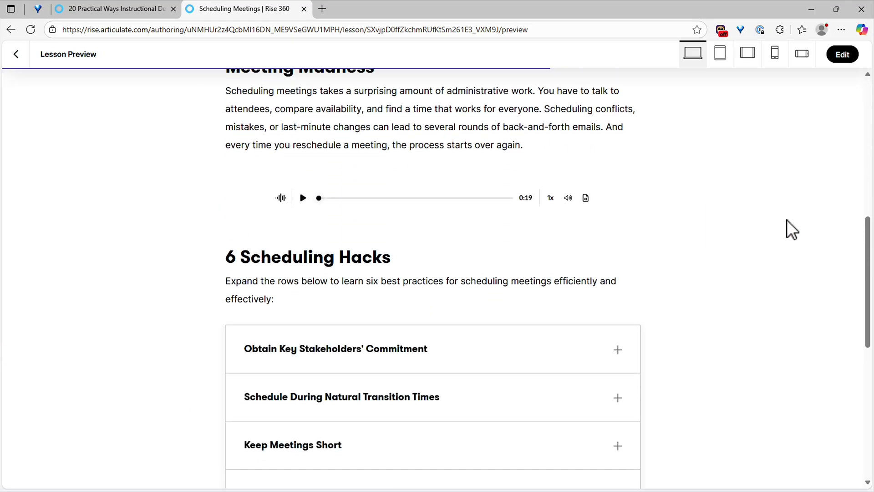
click(302, 199)
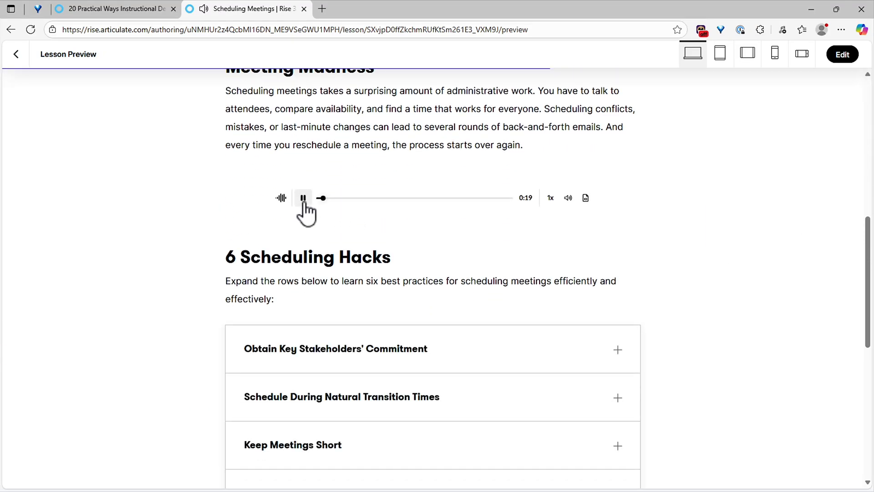
click(586, 198)
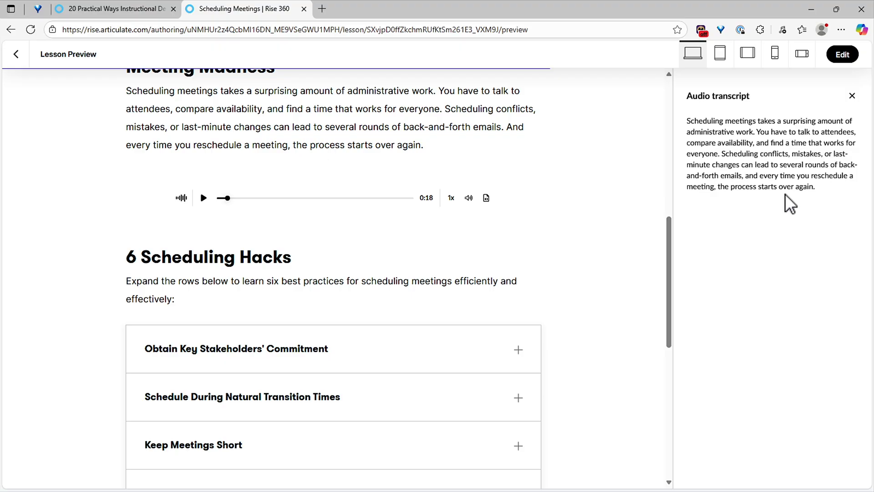
click(852, 96)
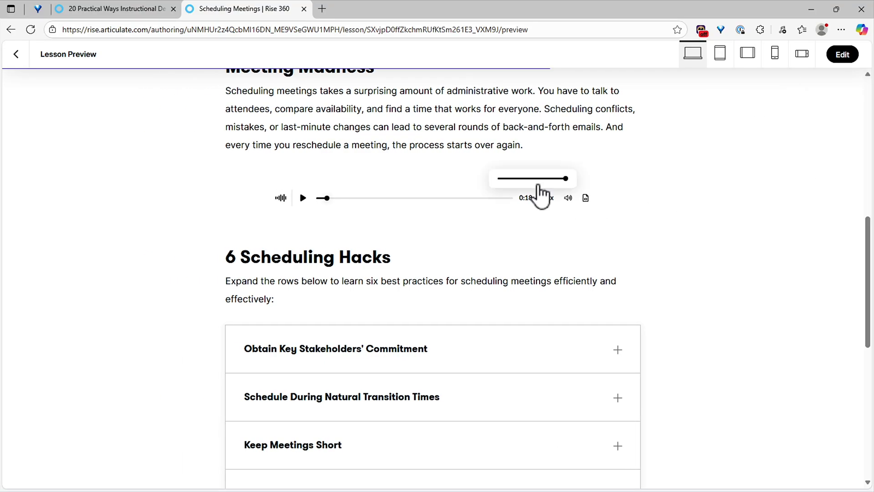
Step: Back in the editor, open the AI options on the Meeting Madness paragraph block
click(842, 54)
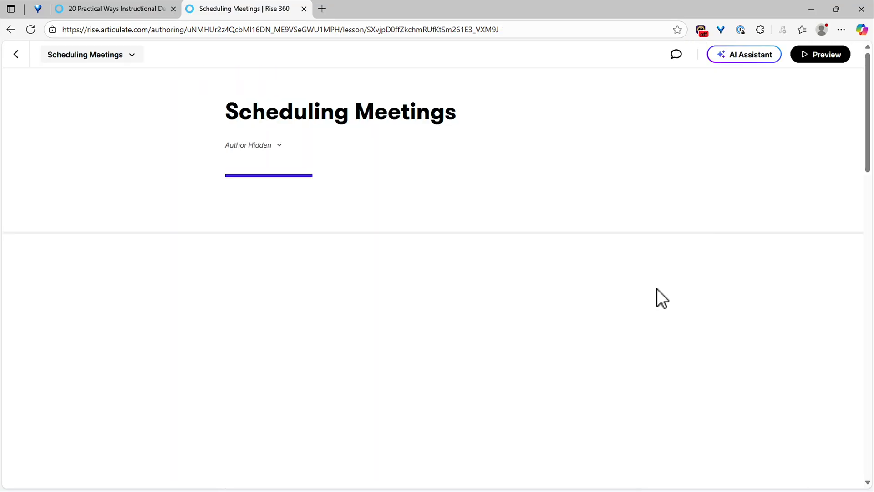
scroll(637, 296, down, 4)
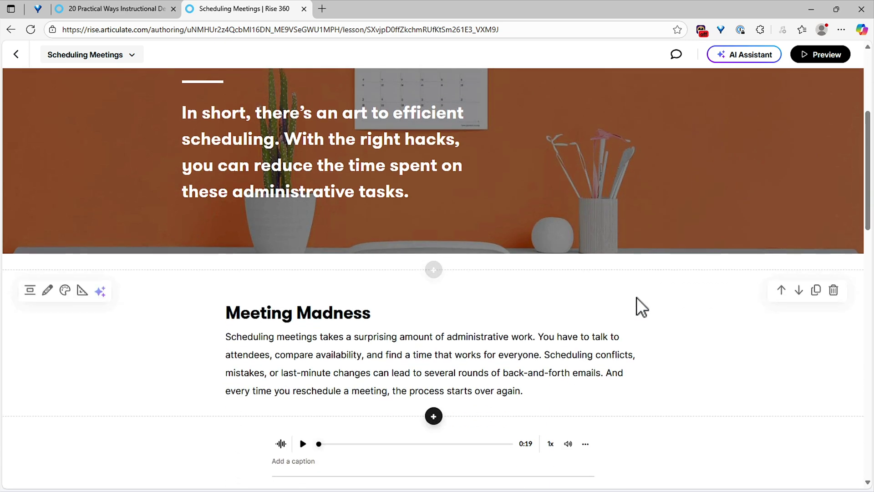
scroll(636, 296, down, 2)
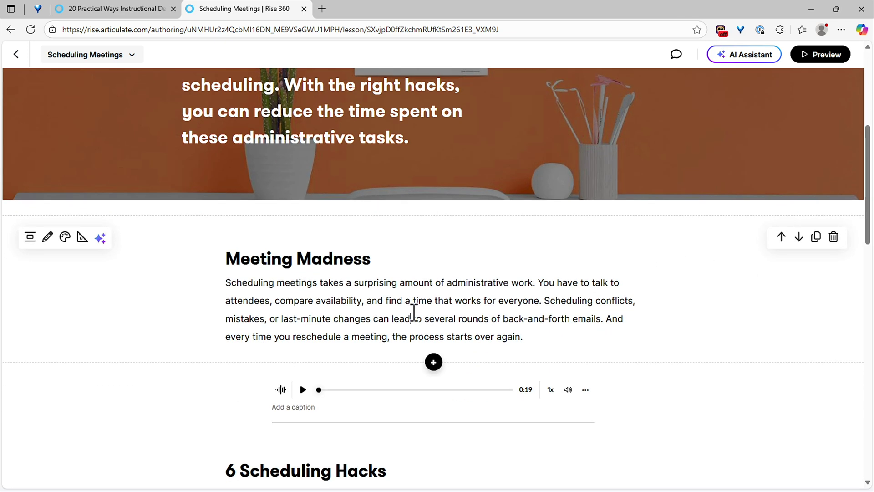
drag(562, 336, 218, 285)
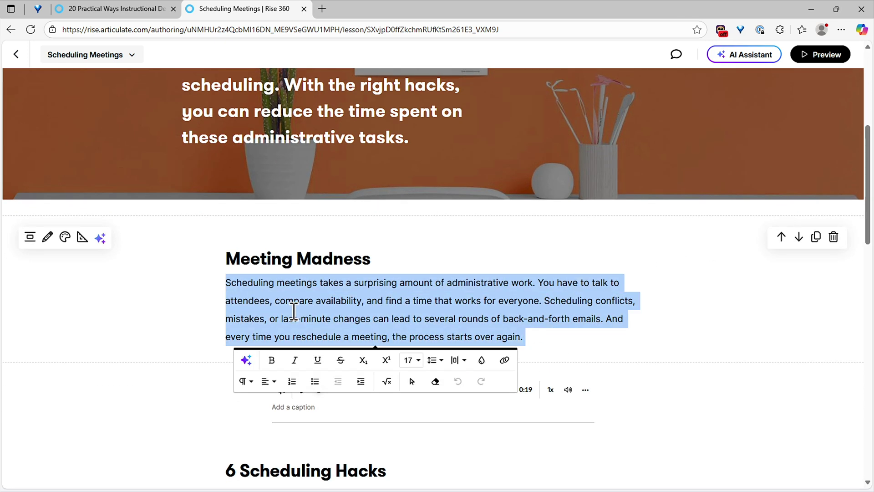
click(294, 298)
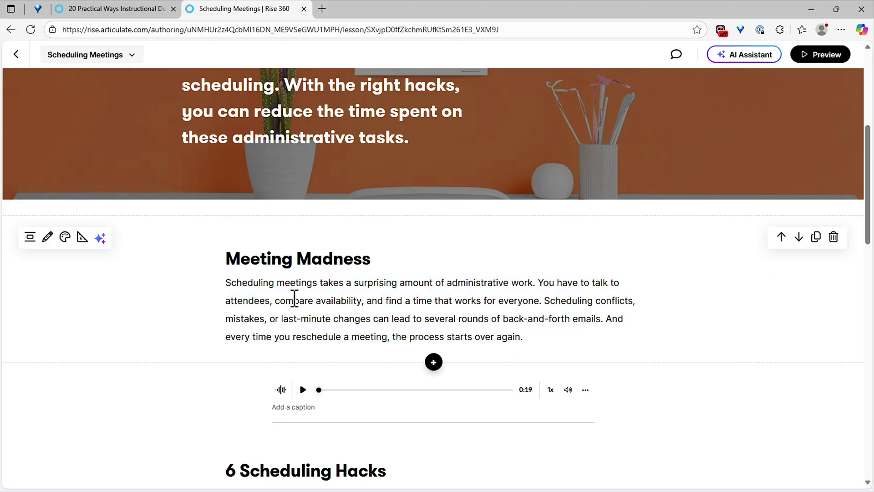
click(101, 241)
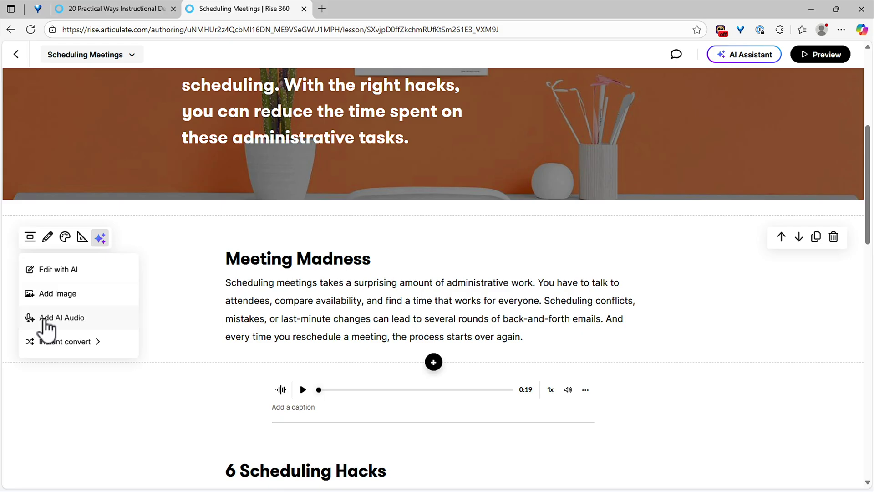
Step: Open the Meeting Madness paragraph's Content panel and its Add audio options
click(47, 236)
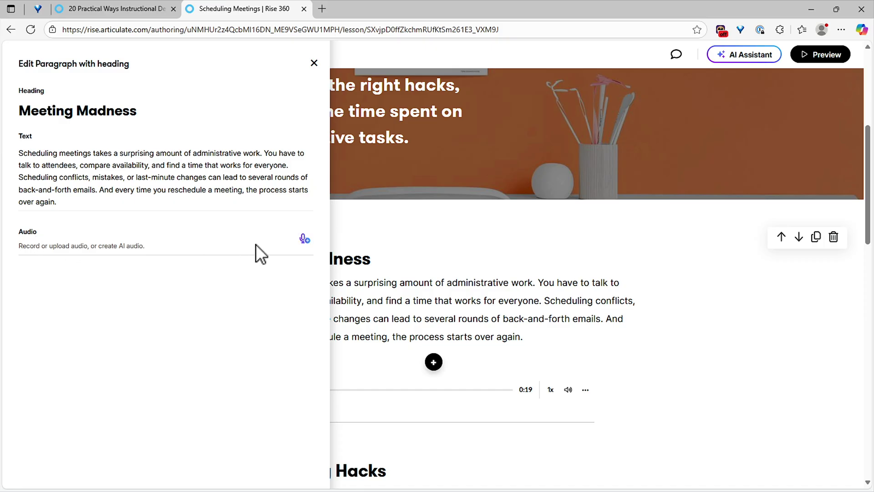
click(303, 240)
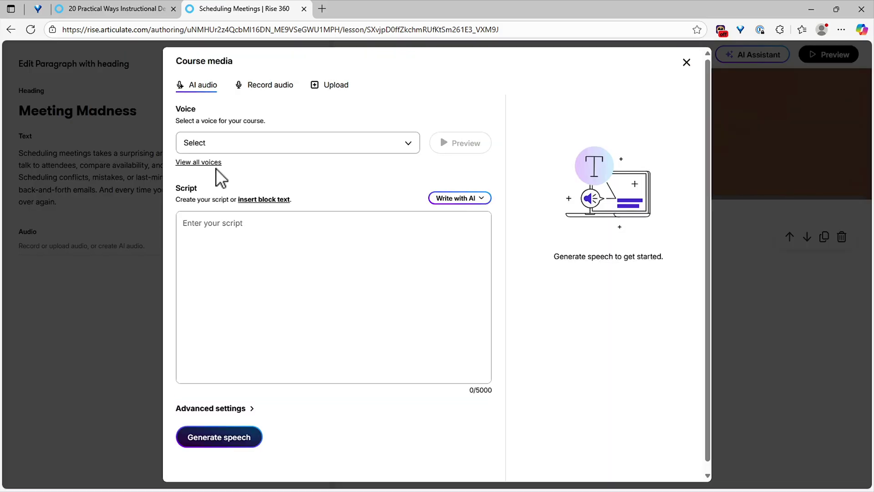
Step: Check the Voice dropdown, then open the full Voices library
click(242, 147)
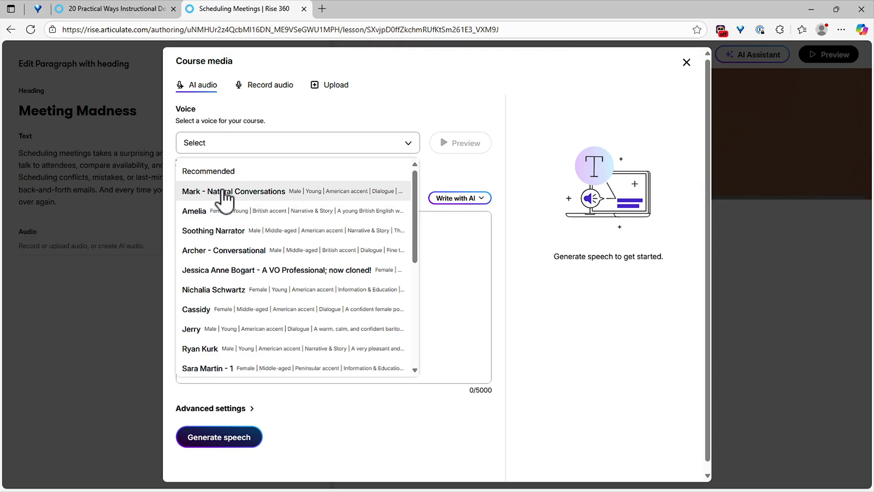
click(288, 126)
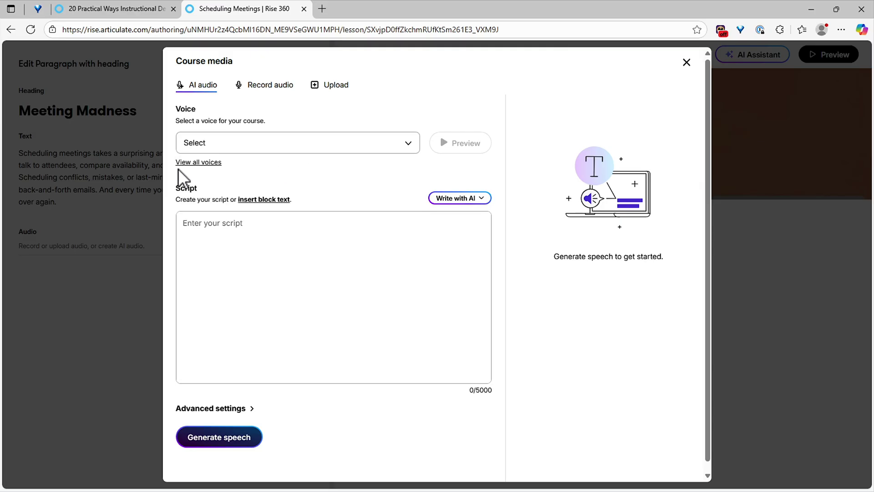
click(190, 163)
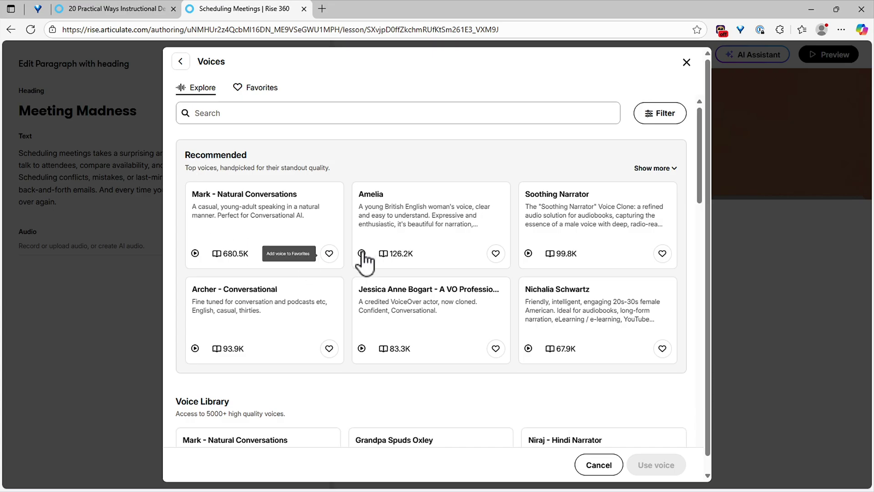
Step: Browse the voice filters, then favourite and use Mark - Natural Conversations as the voice
mouse_move(699, 160)
mouse_down()
mouse_move(700, 216)
mouse_move(706, 148)
mouse_up()
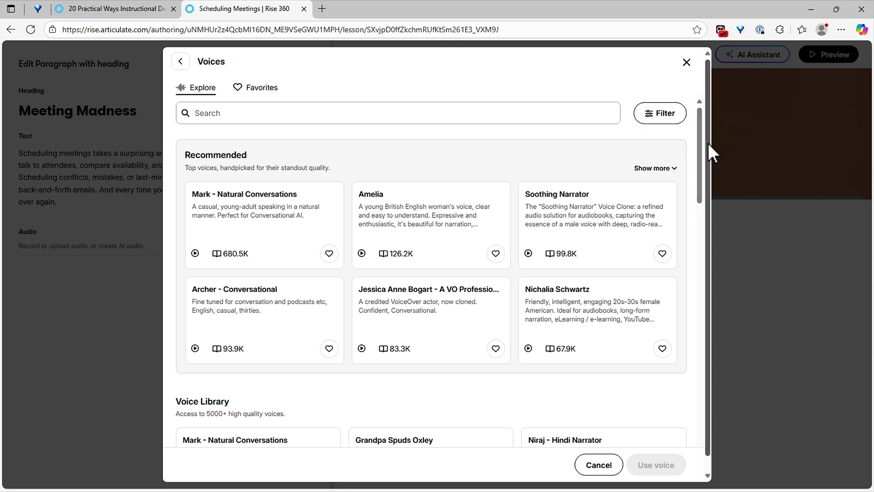
click(664, 117)
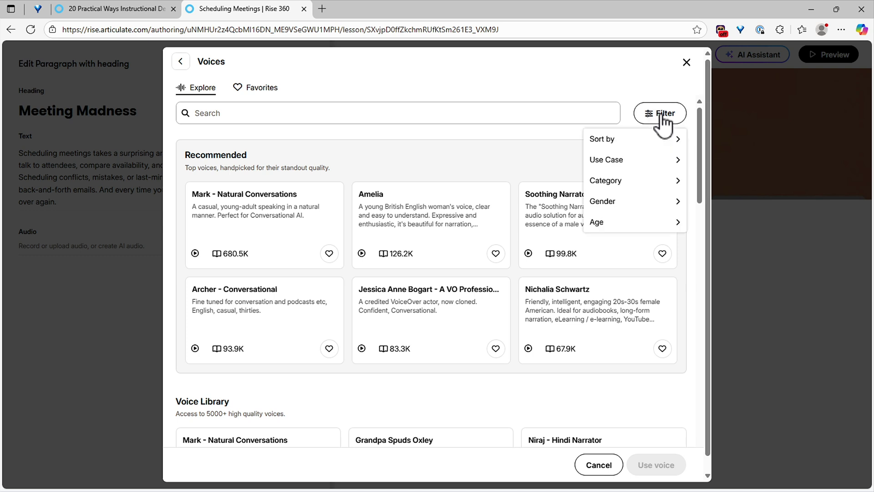
click(643, 142)
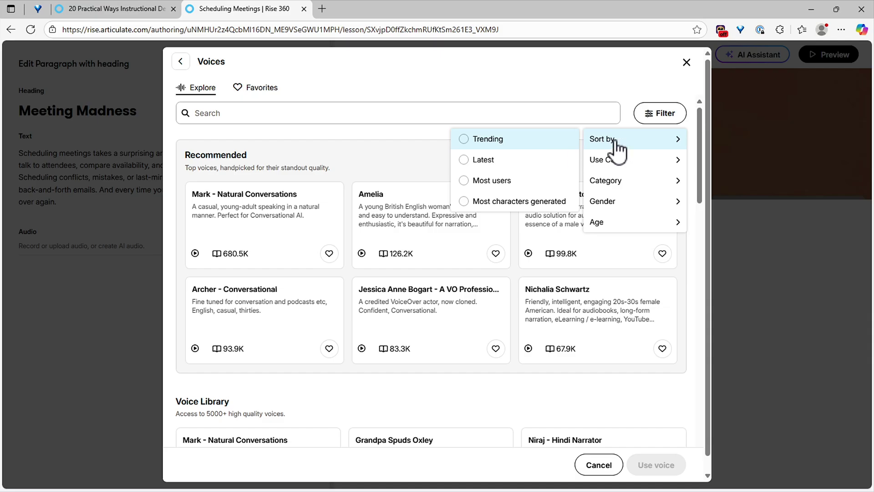
click(623, 163)
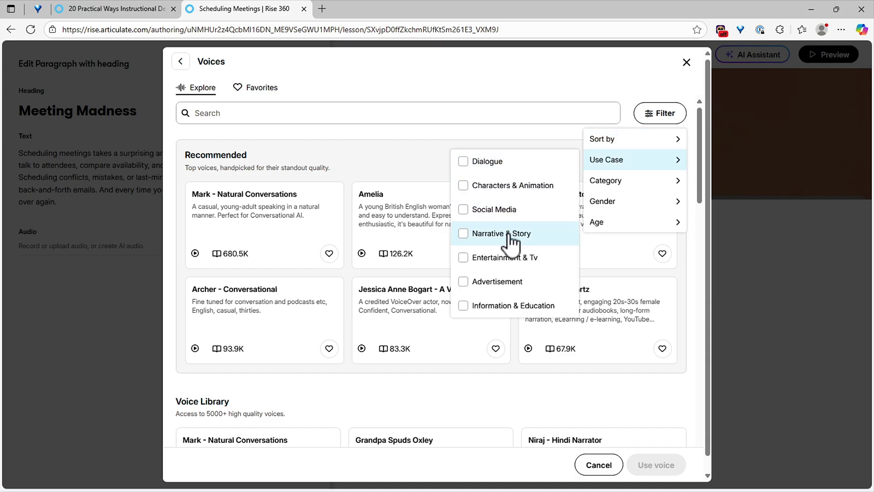
click(622, 187)
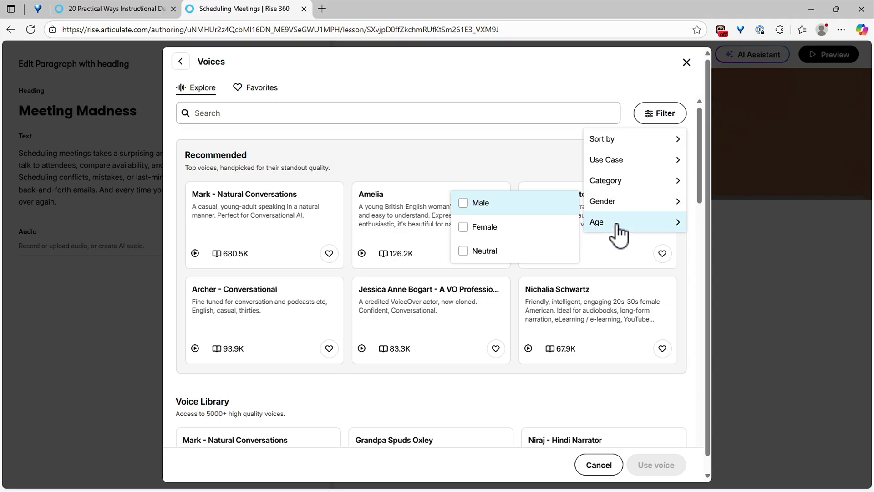
mouse_move(618, 230)
click(624, 75)
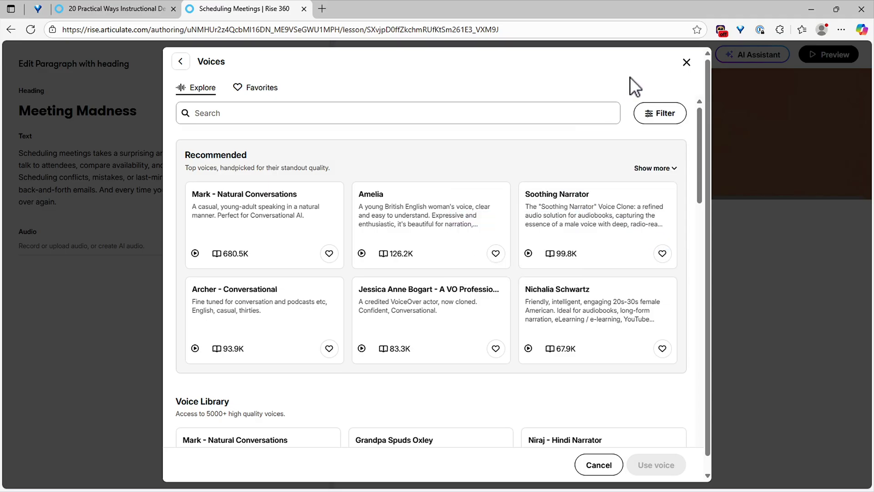
click(330, 253)
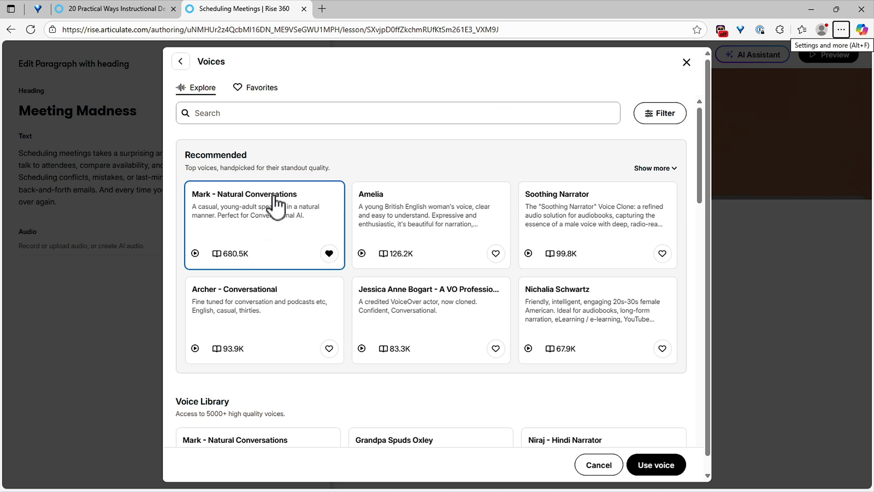
click(655, 465)
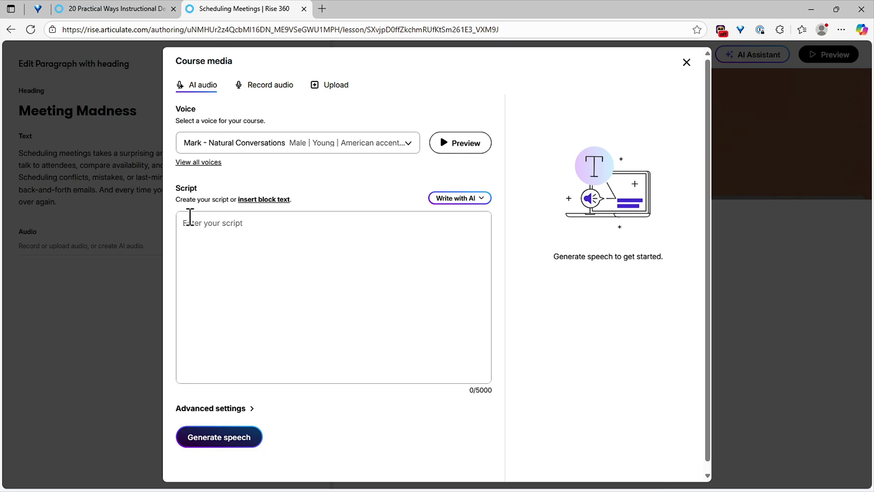
Step: Insert the block text into the script and delete the Meeting Madness heading line
click(237, 230)
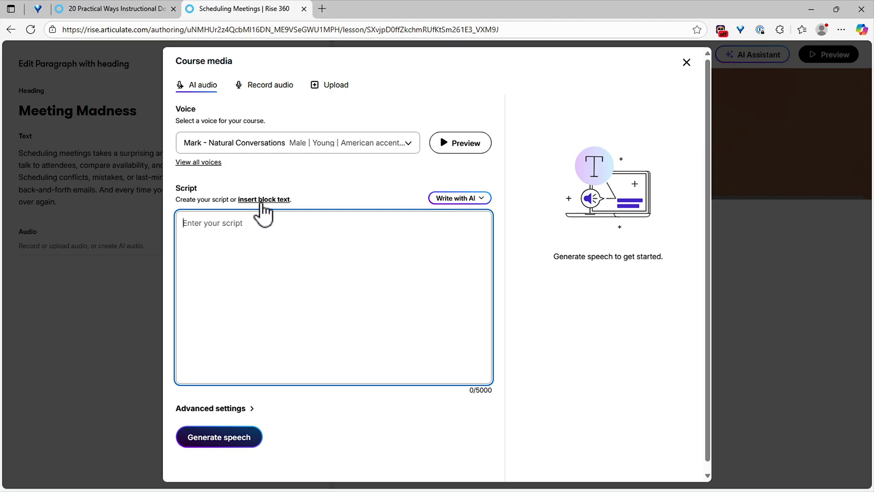
click(262, 201)
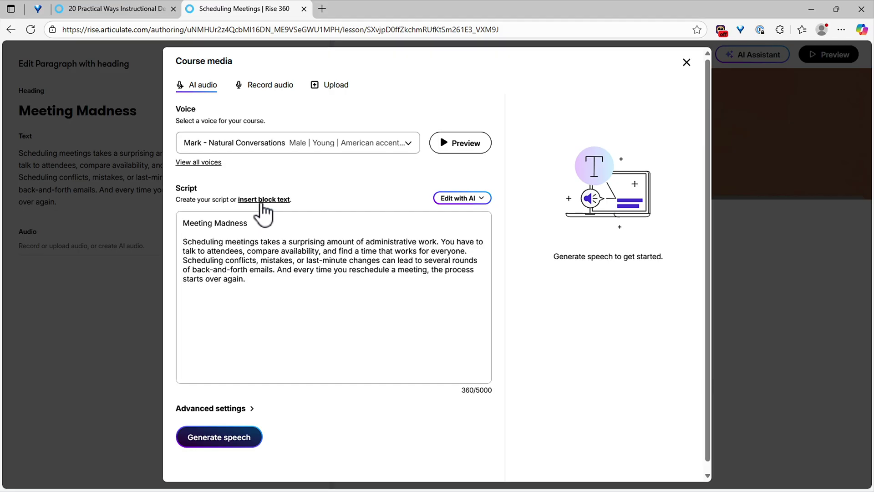
drag(253, 224, 171, 223)
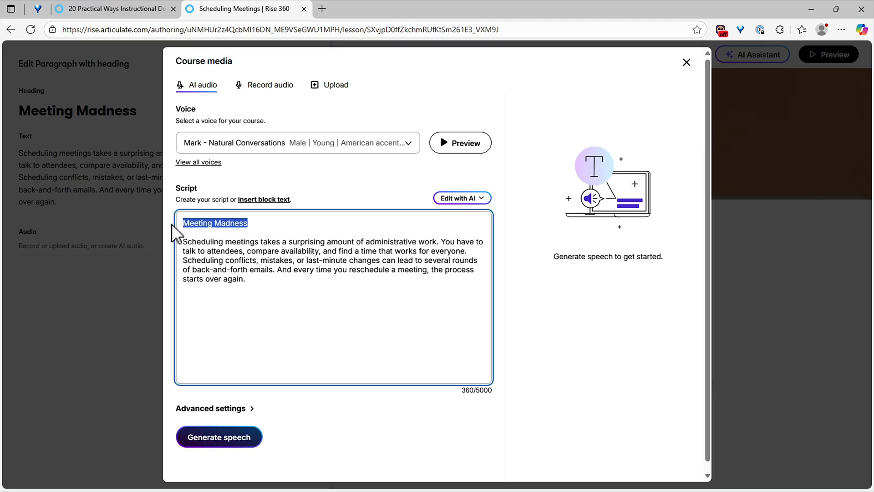
key(BackSpace)
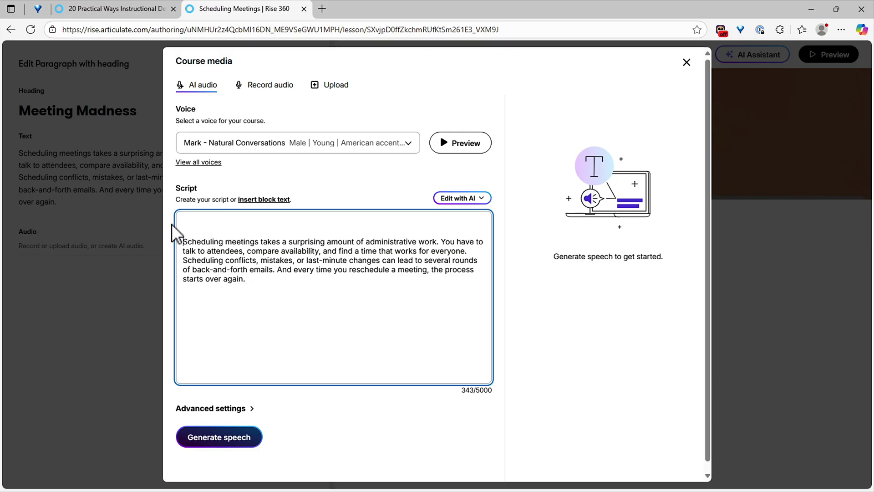
key(Delete)
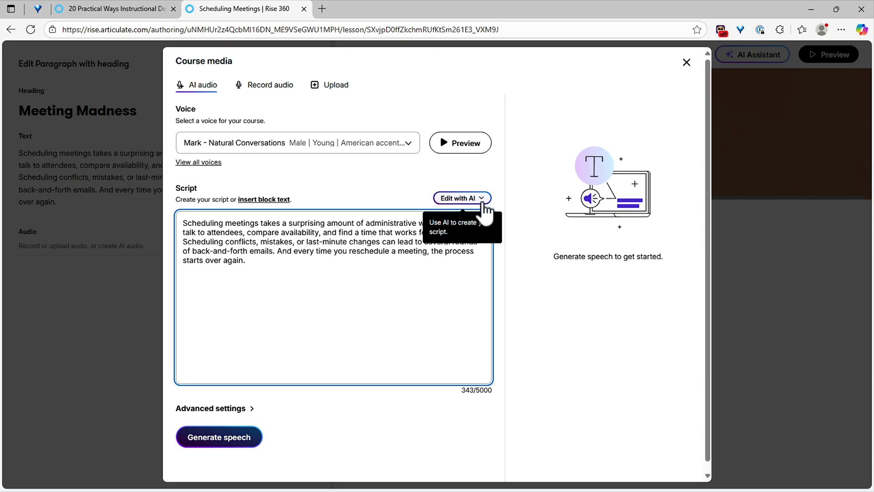
click(482, 204)
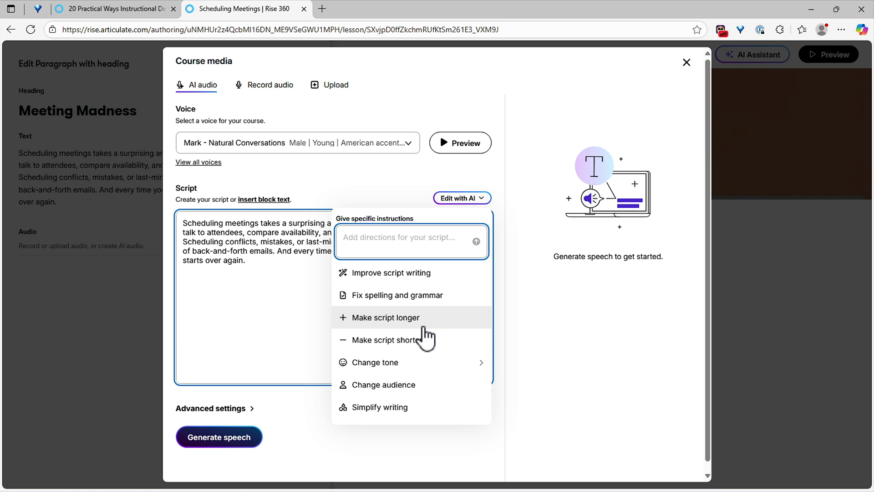
click(281, 269)
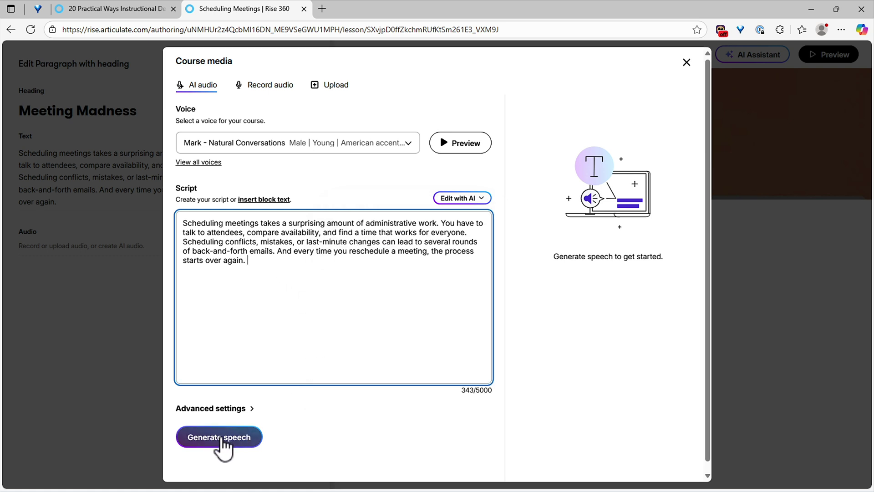
Step: Generate the 0:20 narration in Mark's voice and insert it into the Meeting Madness paragraph
click(222, 437)
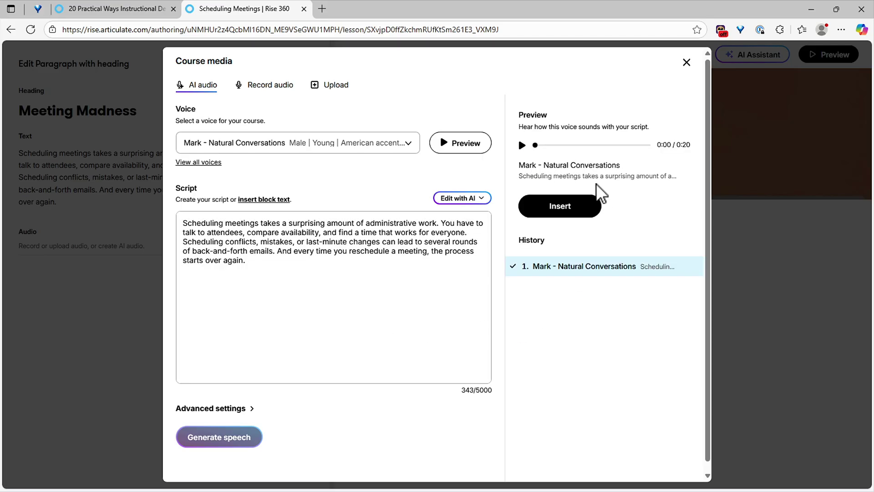
click(571, 209)
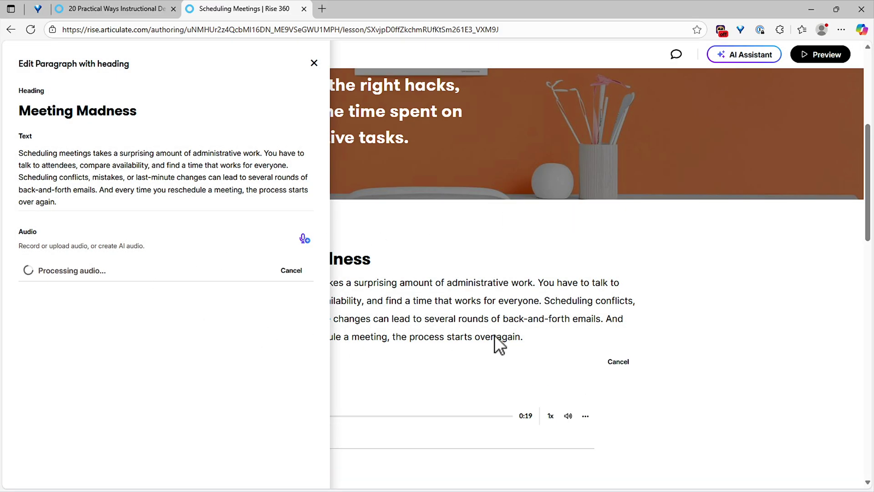
Step: Close the Edit Paragraph panel and let the Meeting Madness audio finish processing at 0:21
click(596, 243)
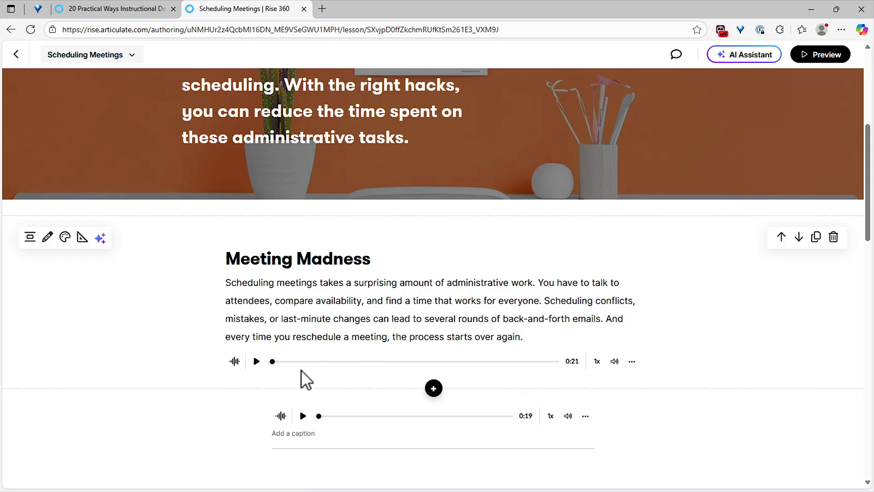
mouse_move(615, 361)
Step: Preview the lesson and show the Meeting Madness narration's transcript beside it
click(830, 55)
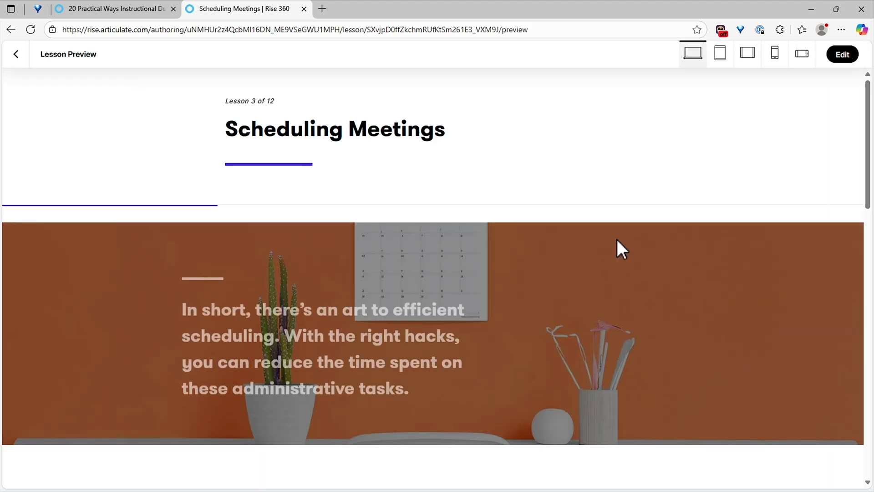
scroll(615, 254, down, 6)
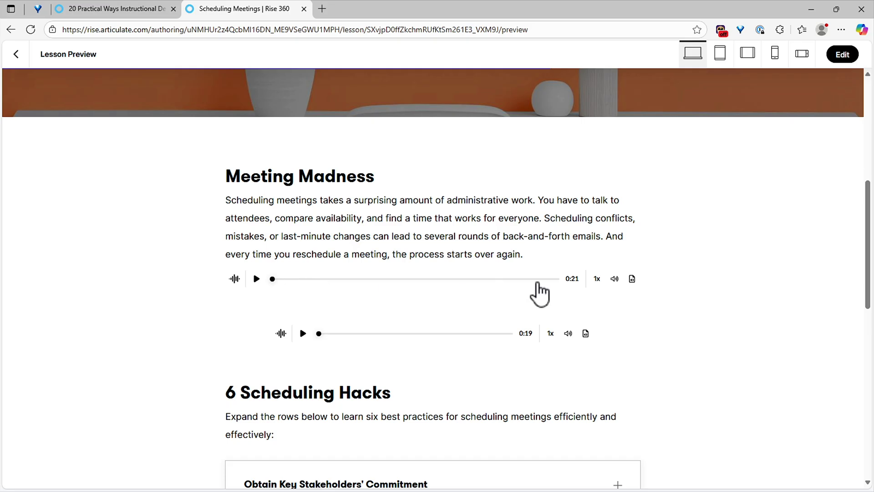
click(633, 279)
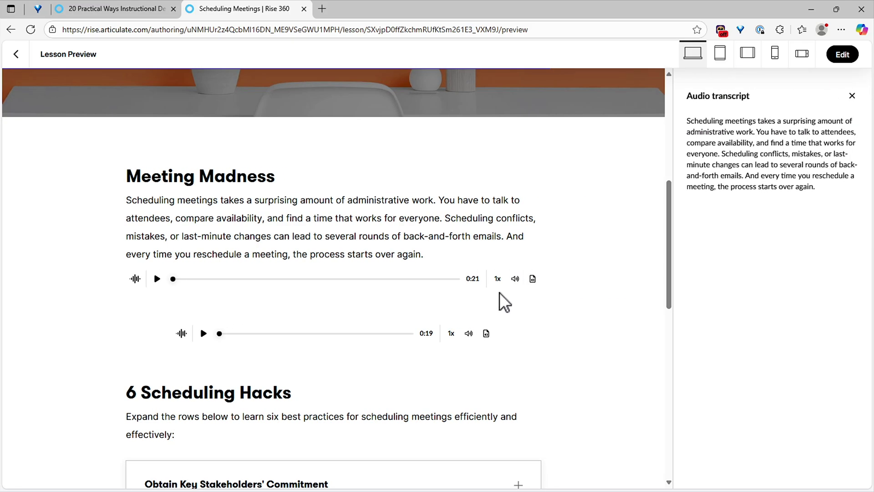
Step: Check the narration's playback speed options, leaving it at 1x
click(497, 279)
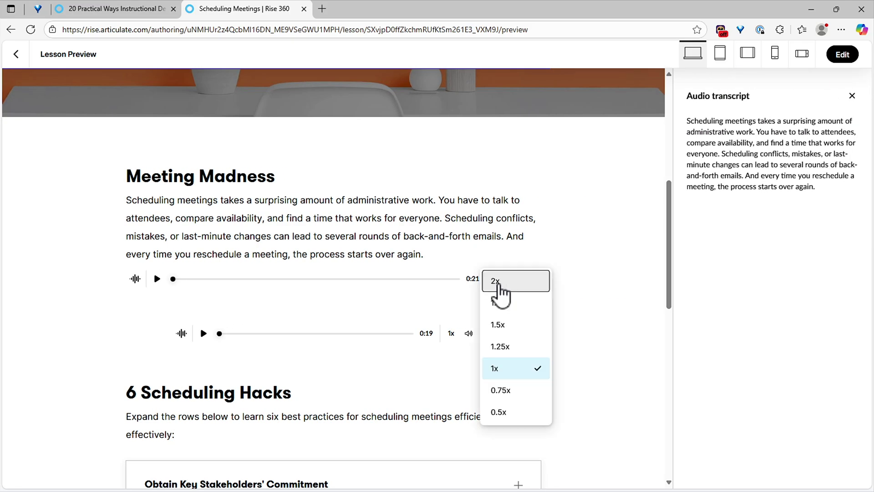
click(580, 255)
mouse_move(514, 280)
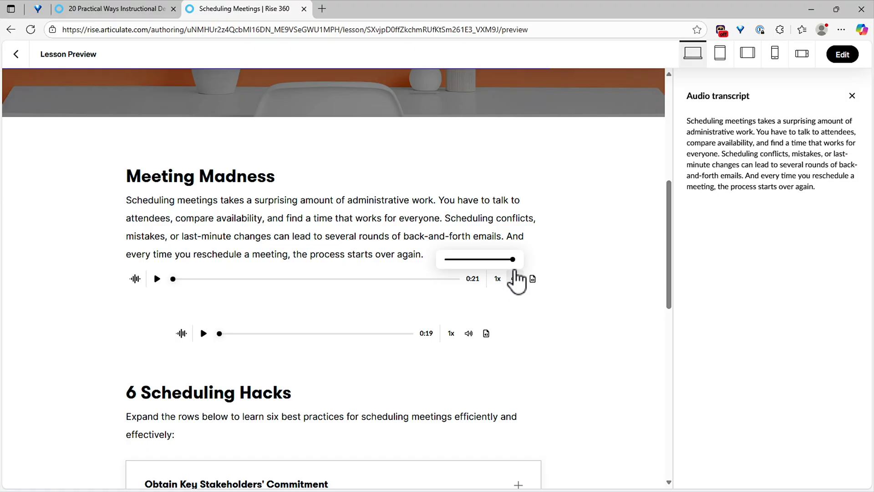